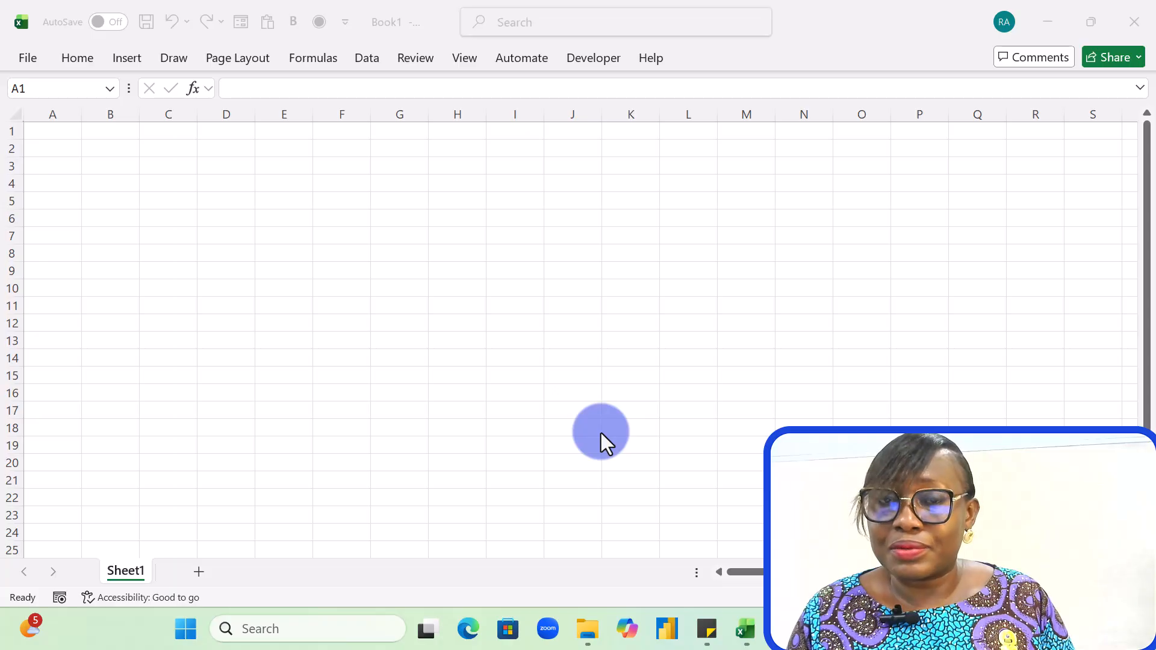
Step: Examine the monthly sales tables on the Jan to Jun sheets of the SalesData workbook, and close that workbook
{"action": "mouse_move", "coordinate": [745, 629]}
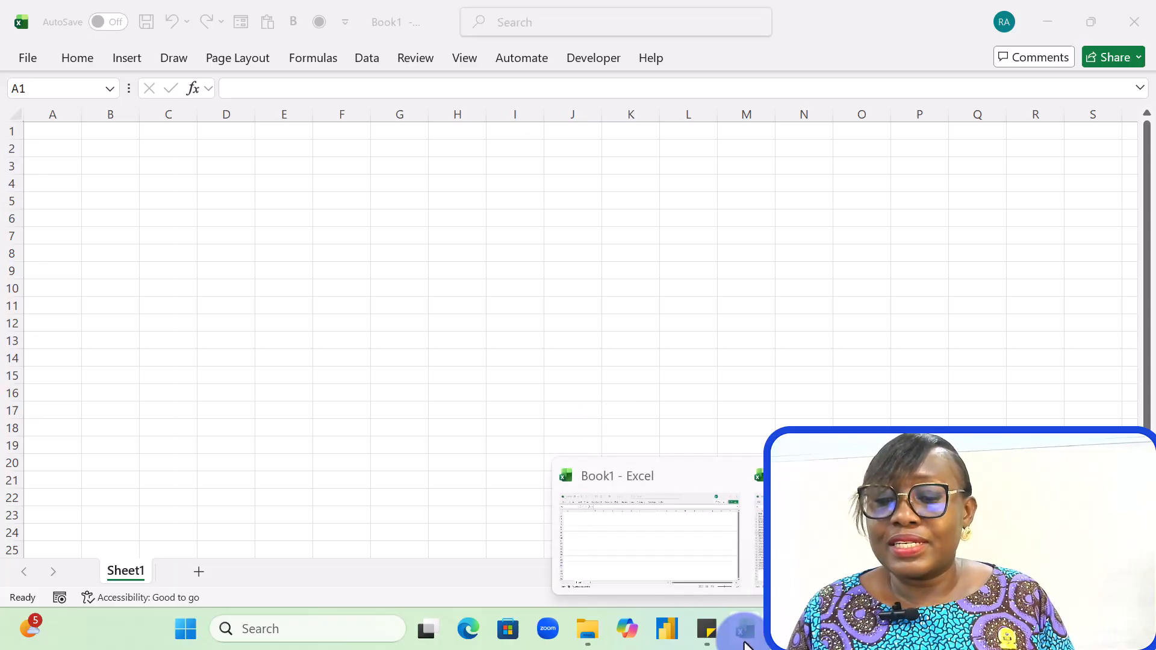
{"action": "left_click", "coordinate": [813, 543]}
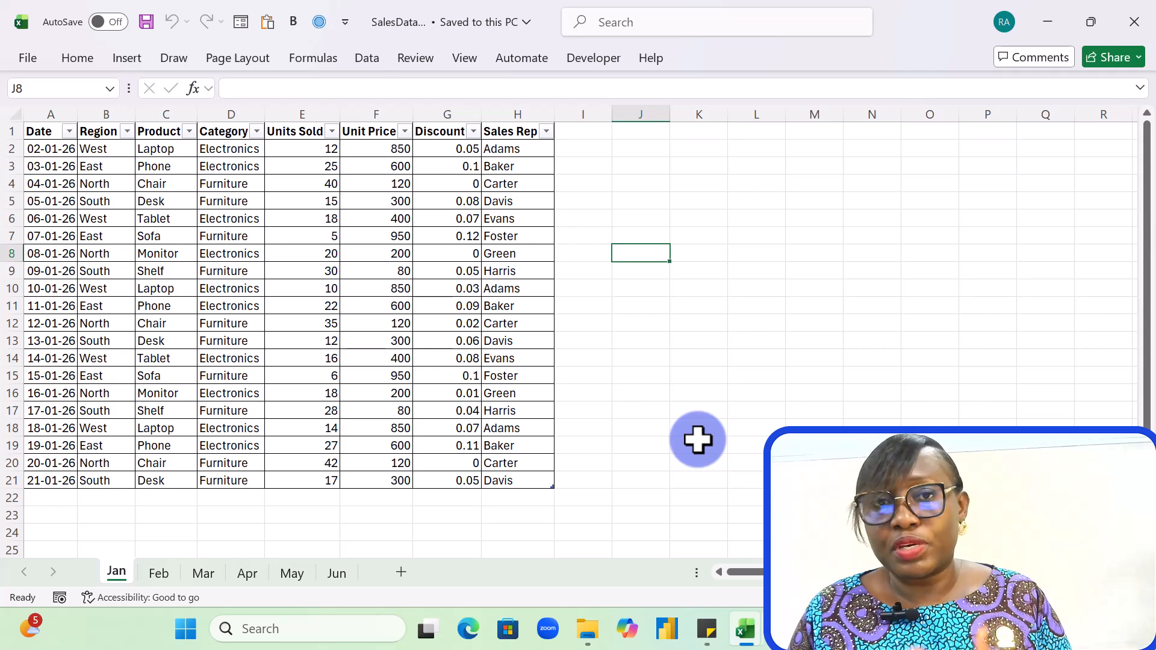
{"action": "left_click", "coordinate": [337, 572]}
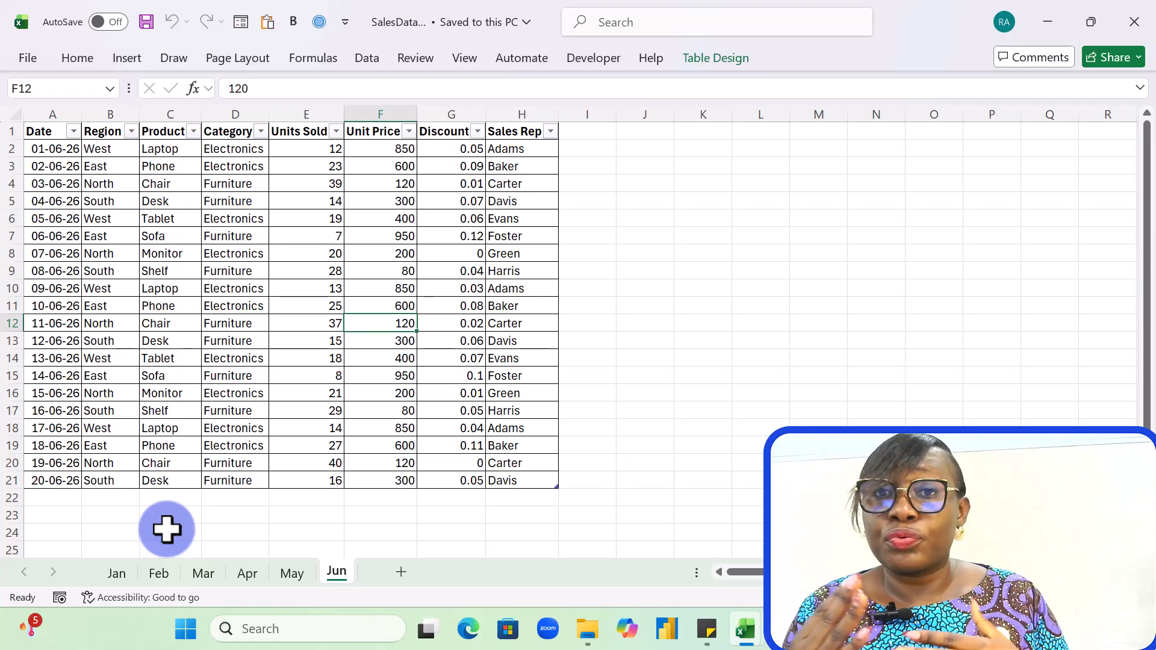
{"action": "key", "text": "ctrl+Page_Up"}
{"action": "key", "text": "ctrl+Page_Up"}
{"action": "key", "text": "ctrl+Page_Up"}
{"action": "key", "text": "ctrl+Page_Up"}
{"action": "key", "text": "ctrl+Page_Up"}
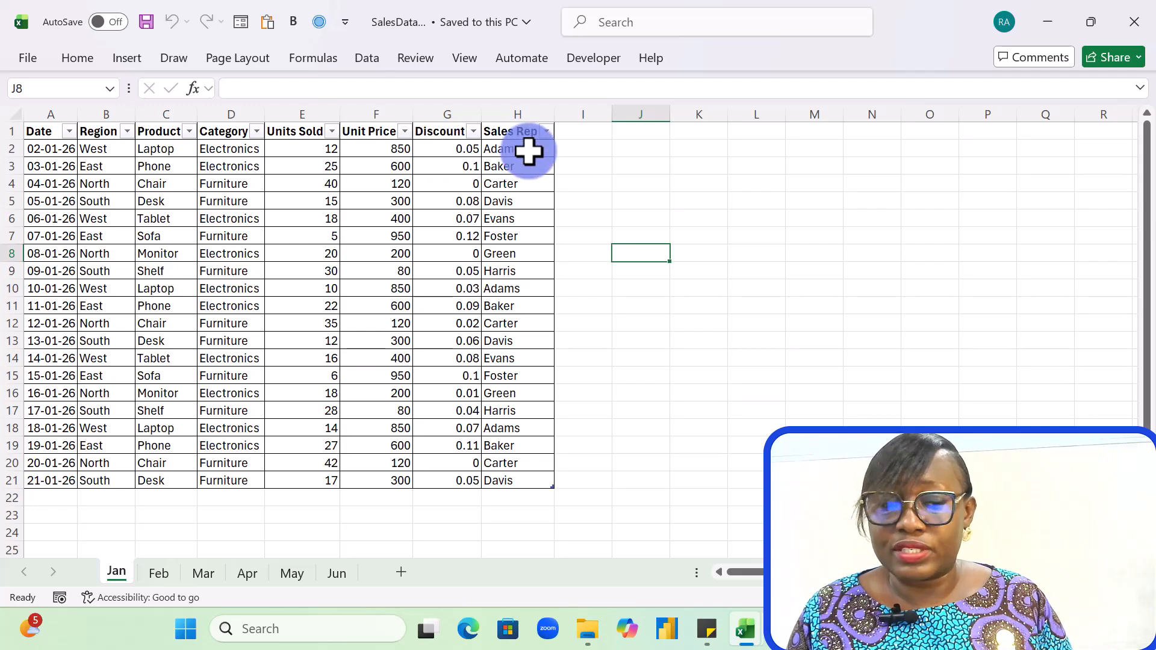
{"action": "left_click", "coordinate": [204, 571]}
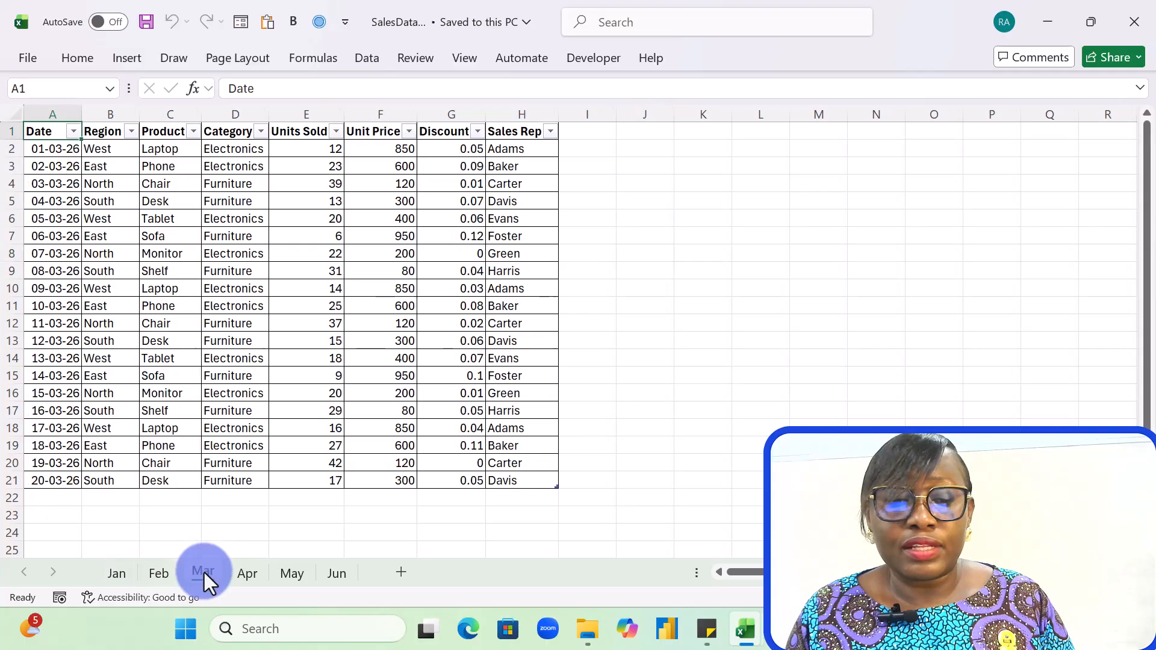
{"action": "left_click", "coordinate": [245, 574]}
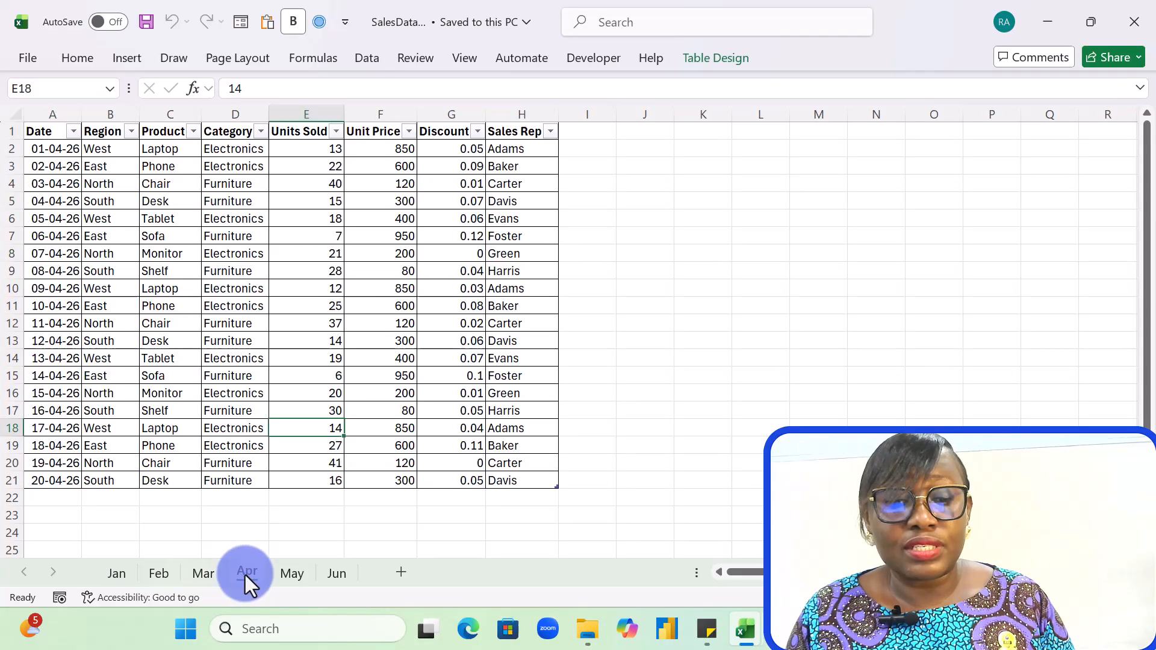
{"action": "left_click", "coordinate": [293, 574]}
{"action": "key", "text": "ctrl+Page_Down"}
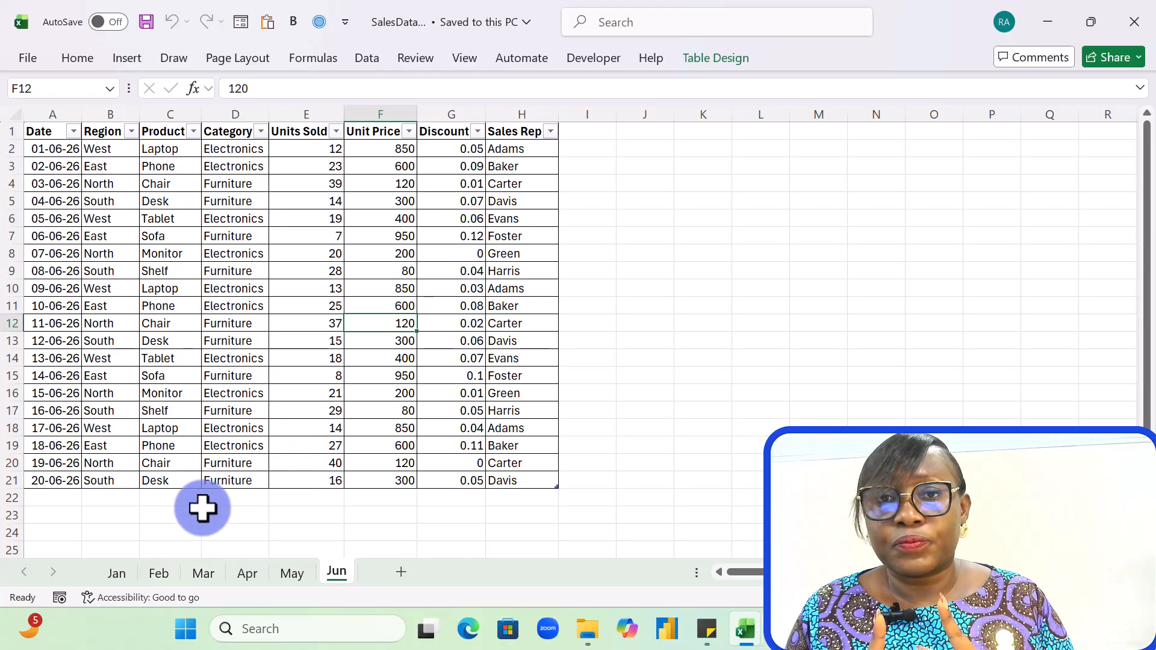
{"action": "left_click", "coordinate": [1133, 25]}
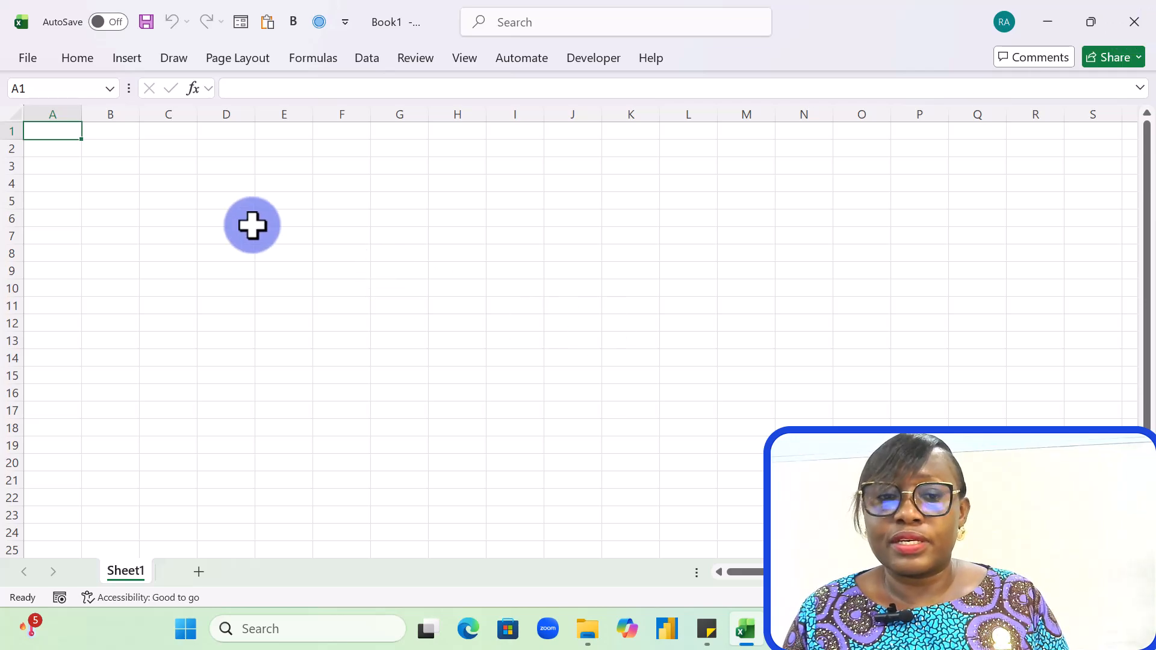
Step: Start a data import into the blank workbook from the Excel workbook SalesData.xlsx in the EXCEL TRAINING folder
{"action": "left_click", "coordinate": [366, 60]}
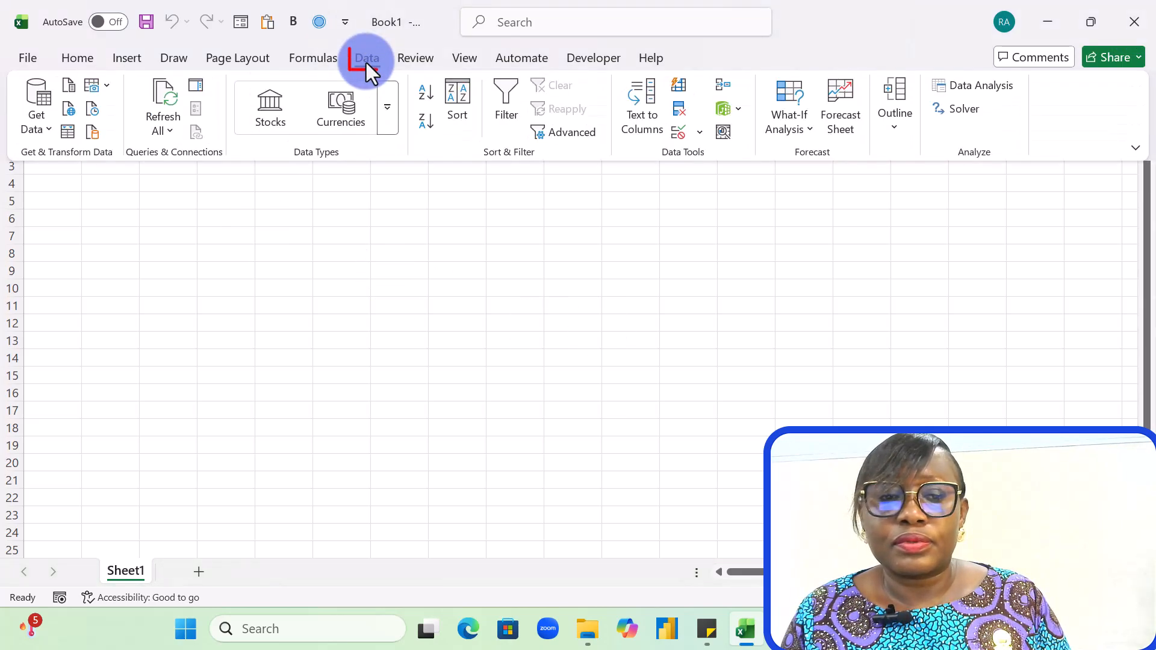
{"action": "left_click", "coordinate": [40, 131]}
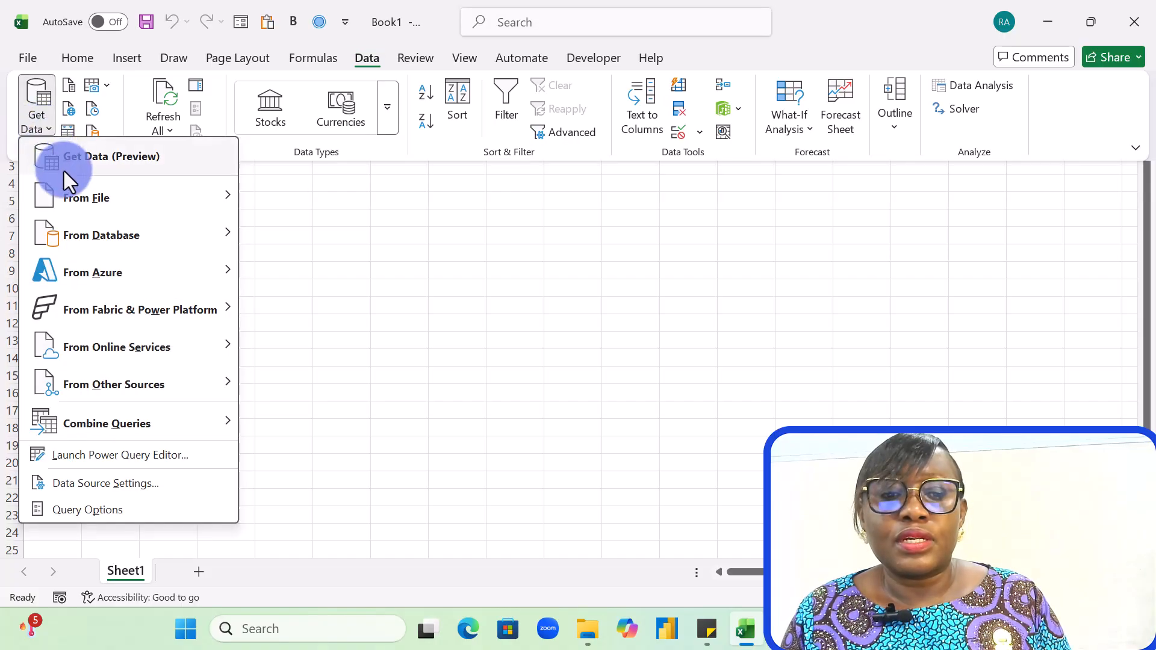
{"action": "mouse_move", "coordinate": [79, 196]}
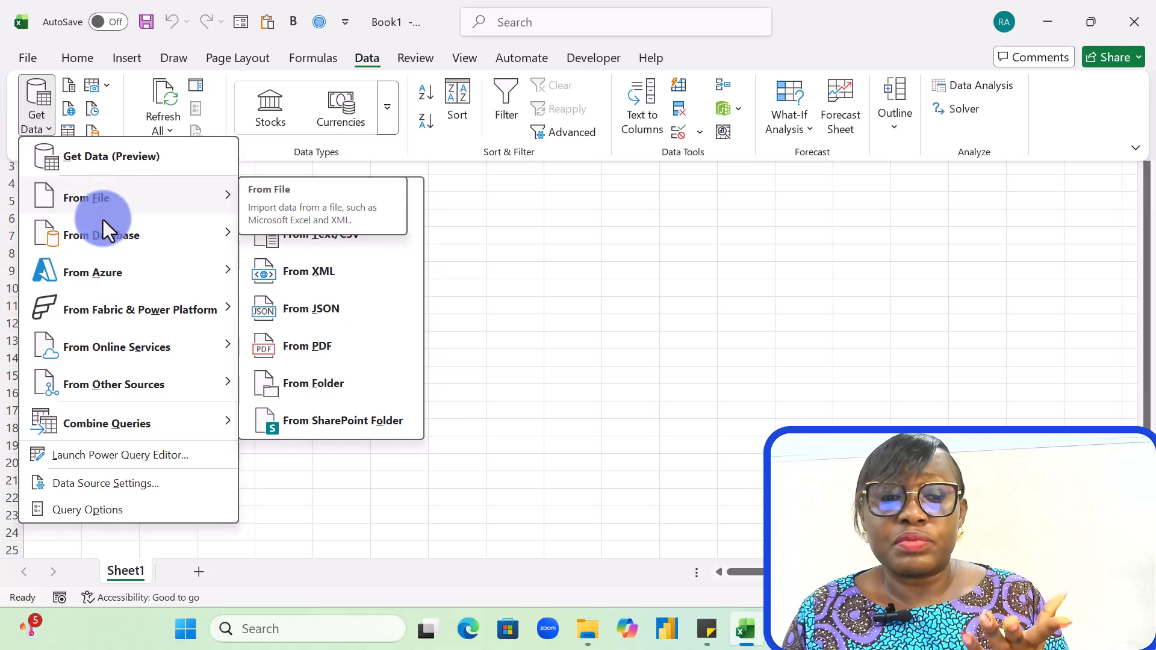
{"action": "mouse_move", "coordinate": [114, 274]}
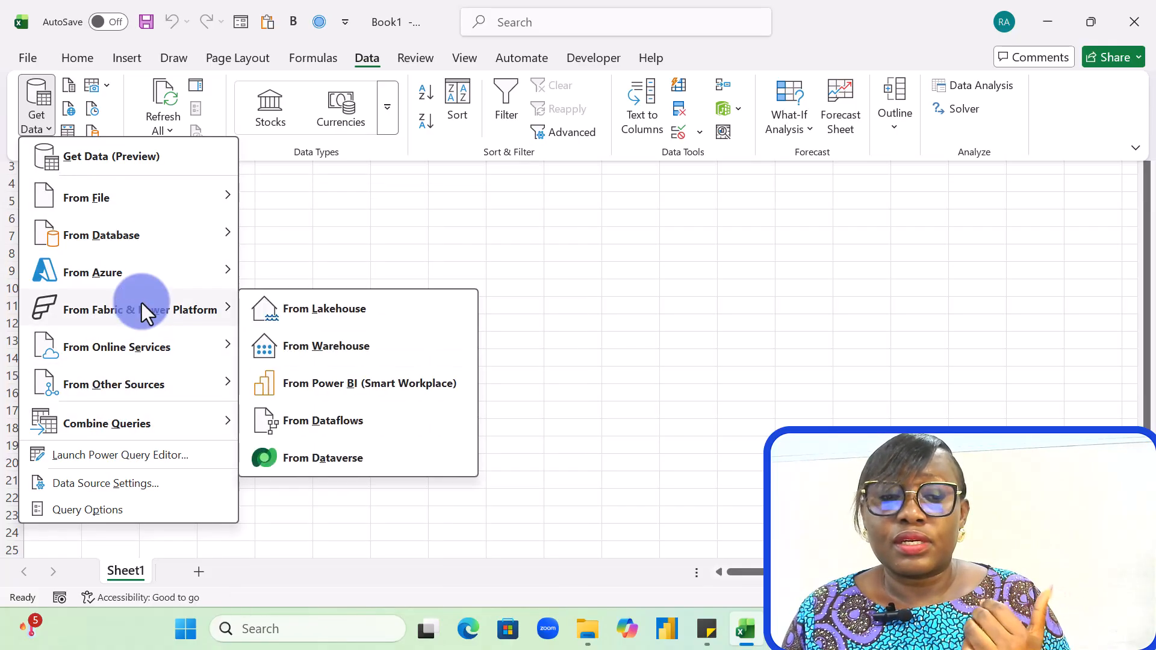
{"action": "mouse_move", "coordinate": [171, 197]}
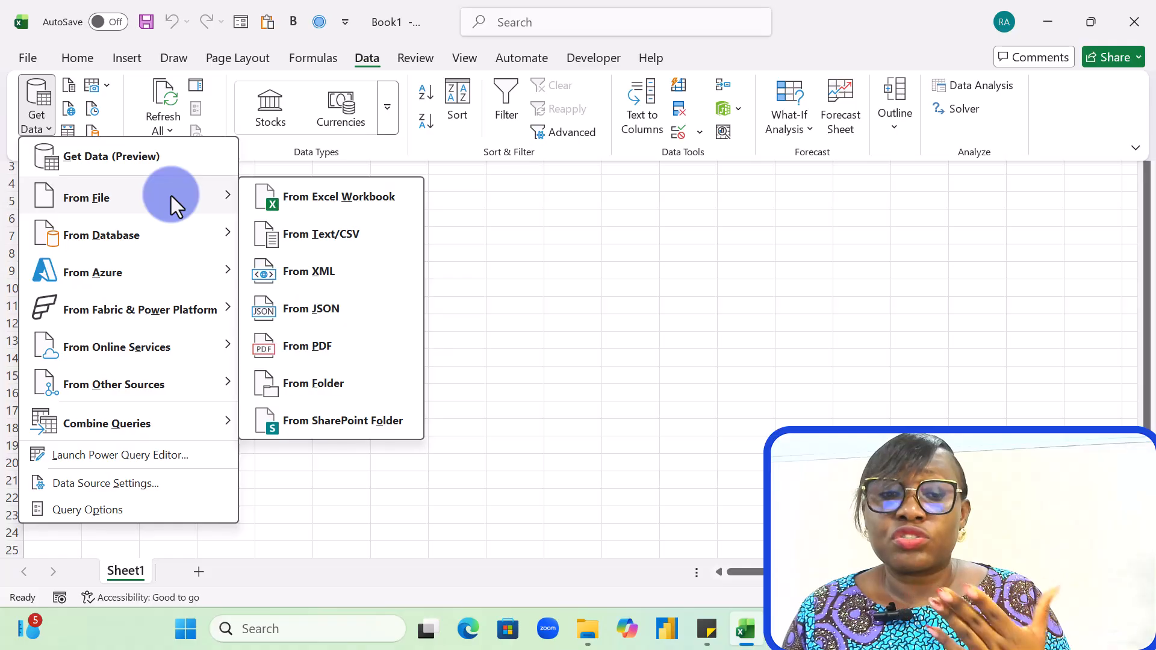
{"action": "left_click", "coordinate": [308, 200]}
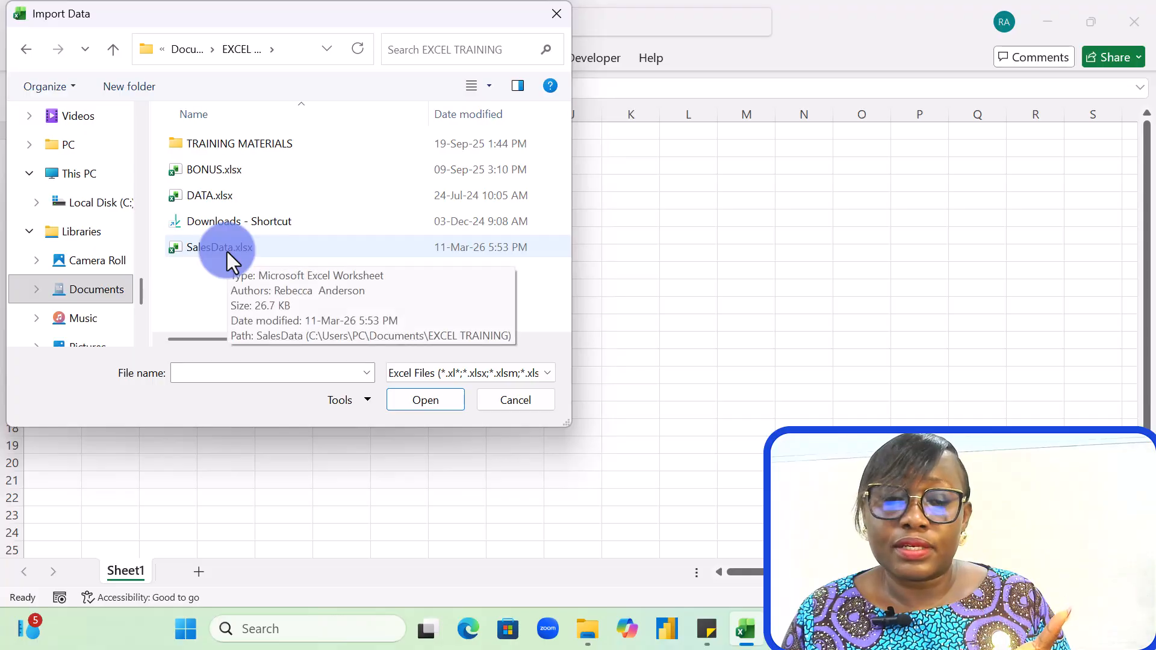
{"action": "double_click", "coordinate": [227, 252]}
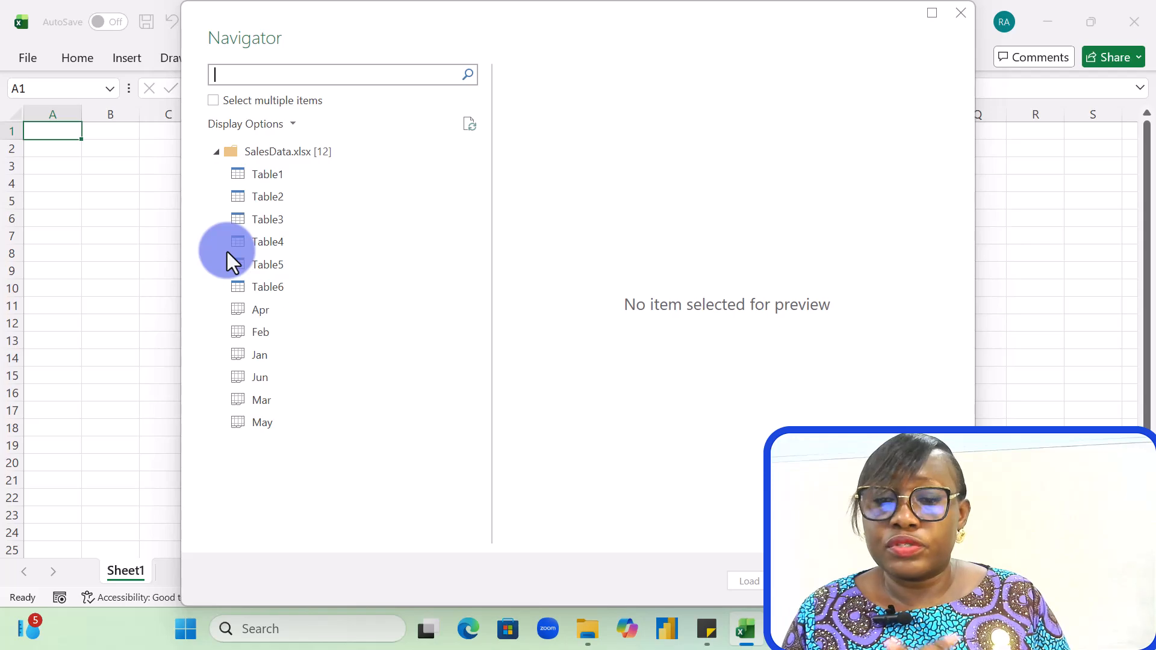
Step: Select Table1 through Table6 together for the import and open them in Power Query Editor for transformation
{"action": "left_click", "coordinate": [214, 101]}
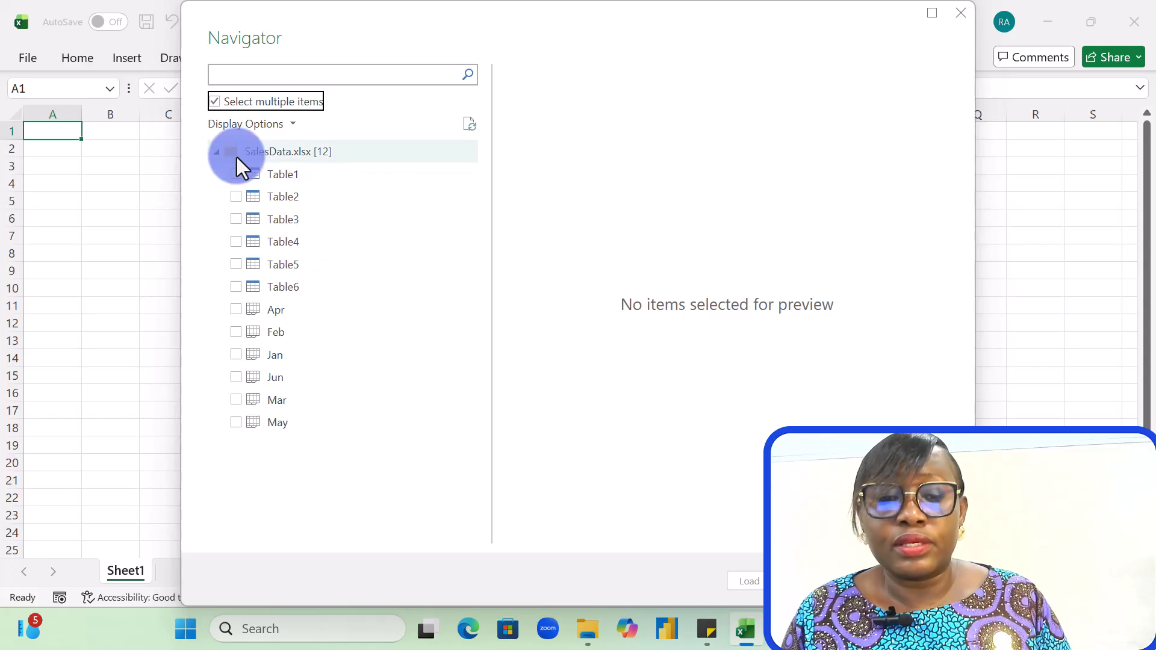
{"action": "left_click", "coordinate": [236, 175]}
{"action": "left_click", "coordinate": [236, 196]}
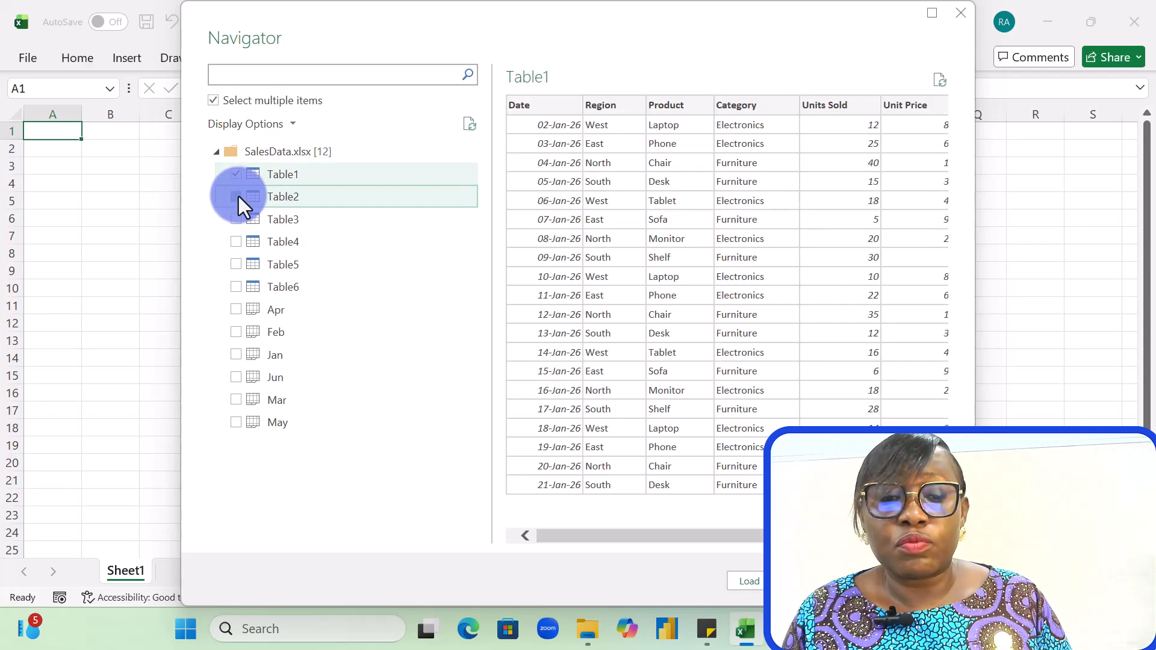
{"action": "left_click", "coordinate": [240, 221]}
{"action": "left_click", "coordinate": [240, 246]}
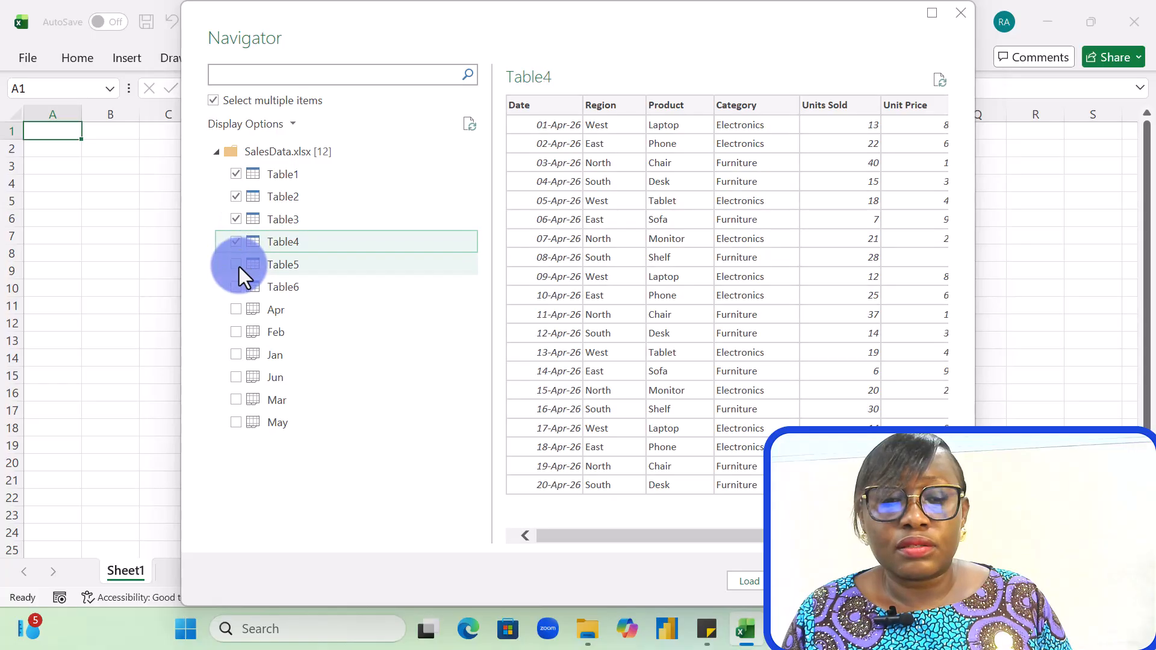
{"action": "left_click", "coordinate": [239, 268]}
{"action": "left_click", "coordinate": [237, 287]}
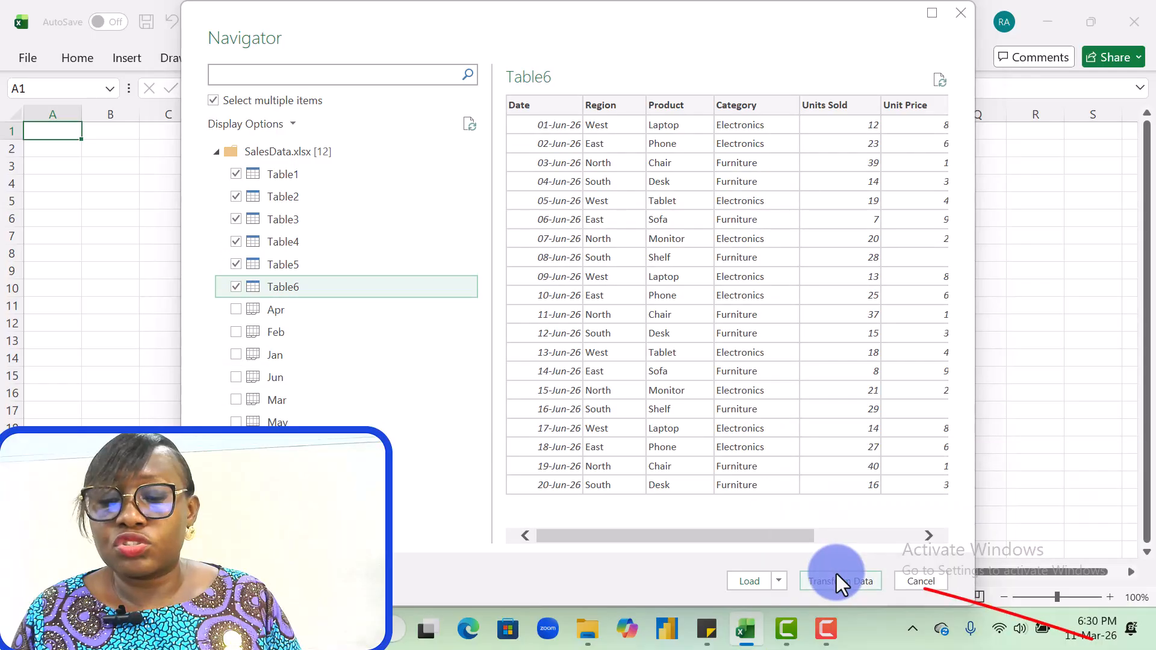
{"action": "left_click", "coordinate": [836, 575]}
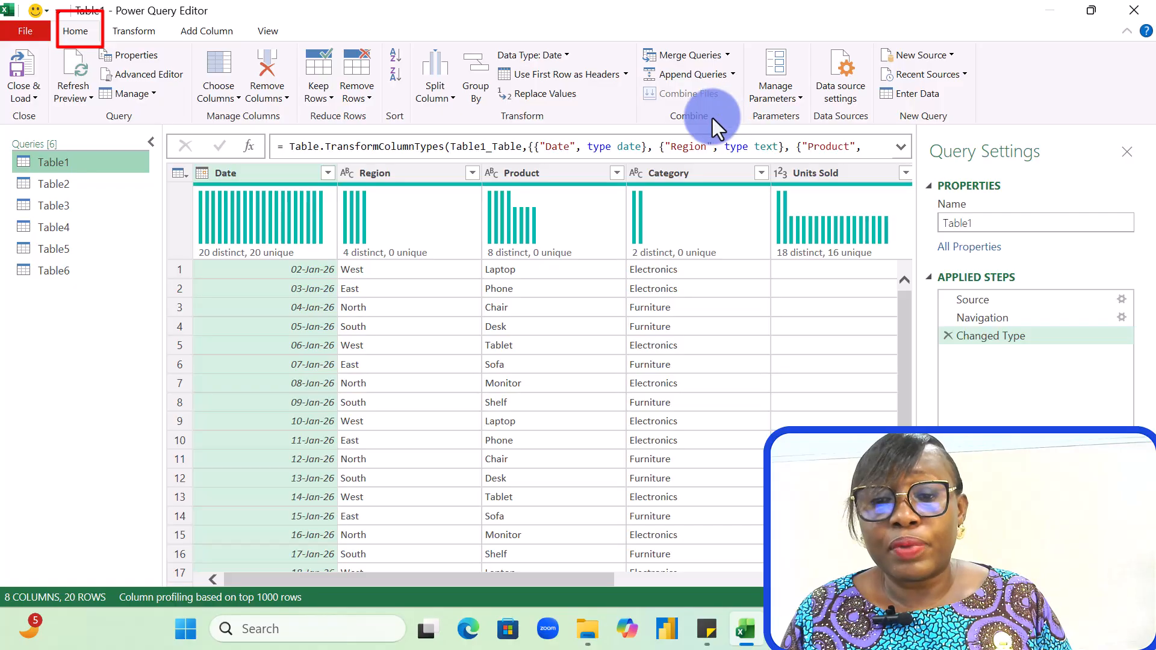
Step: Append Table1, Table2, Table3, Table4, Table5 and Table6 as a new query using the three or more tables option
{"action": "left_click", "coordinate": [733, 75]}
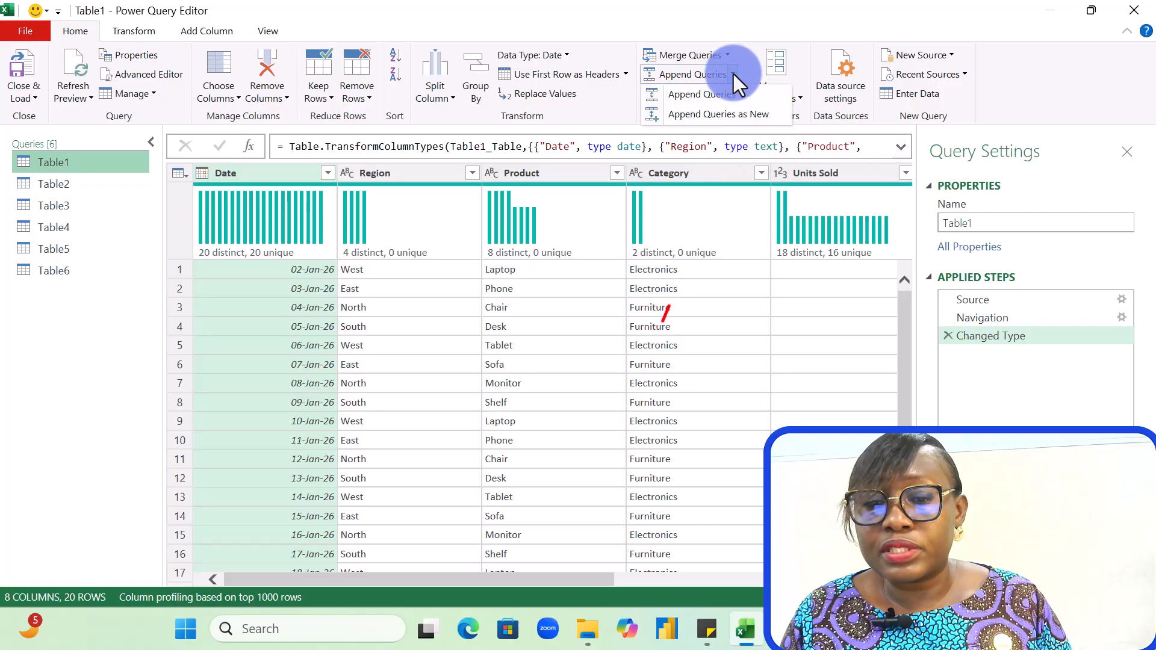
{"action": "left_click", "coordinate": [731, 115]}
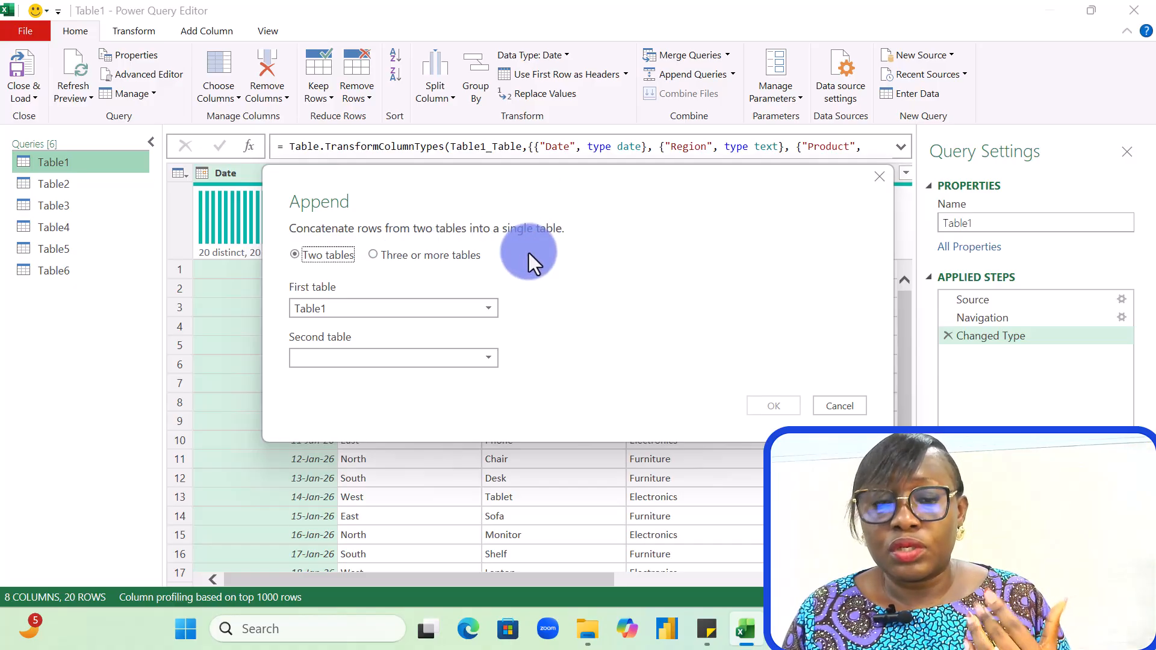
{"action": "left_click", "coordinate": [372, 255]}
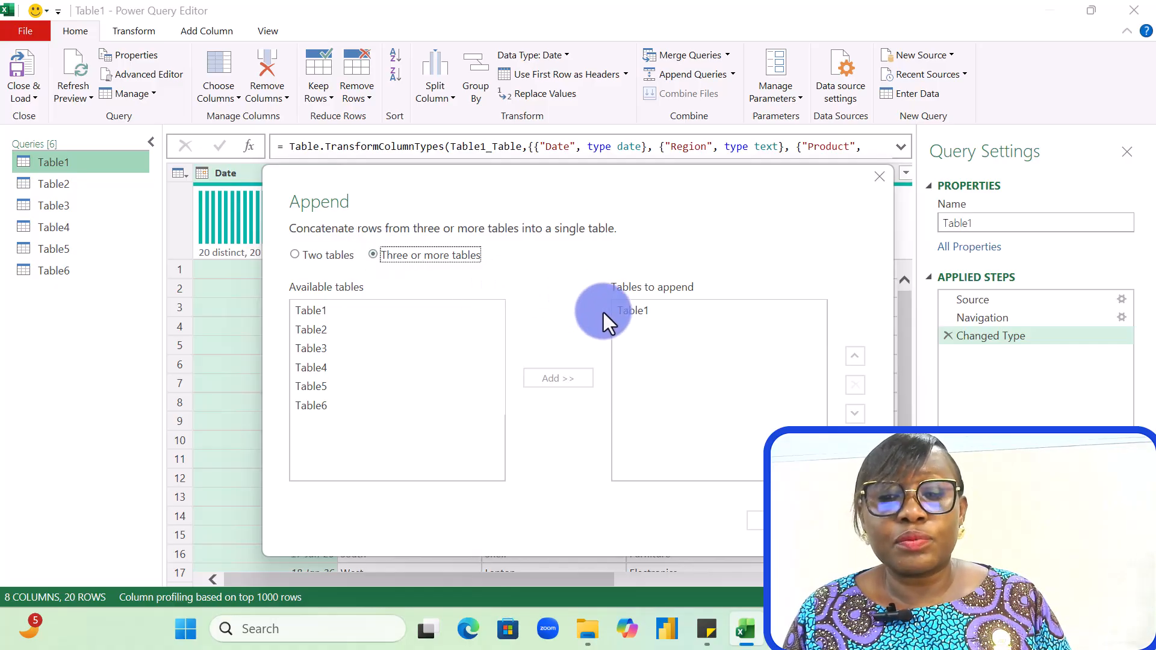
{"action": "left_click", "coordinate": [324, 332]}
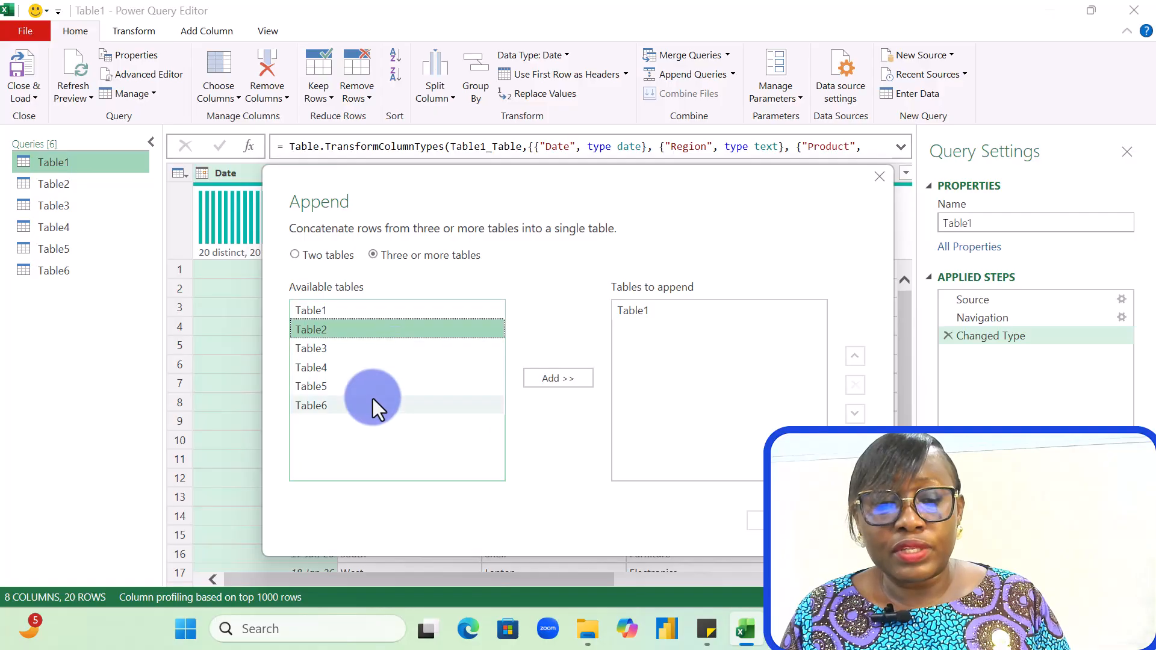
{"action": "left_click", "coordinate": [352, 405], "text": "shift"}
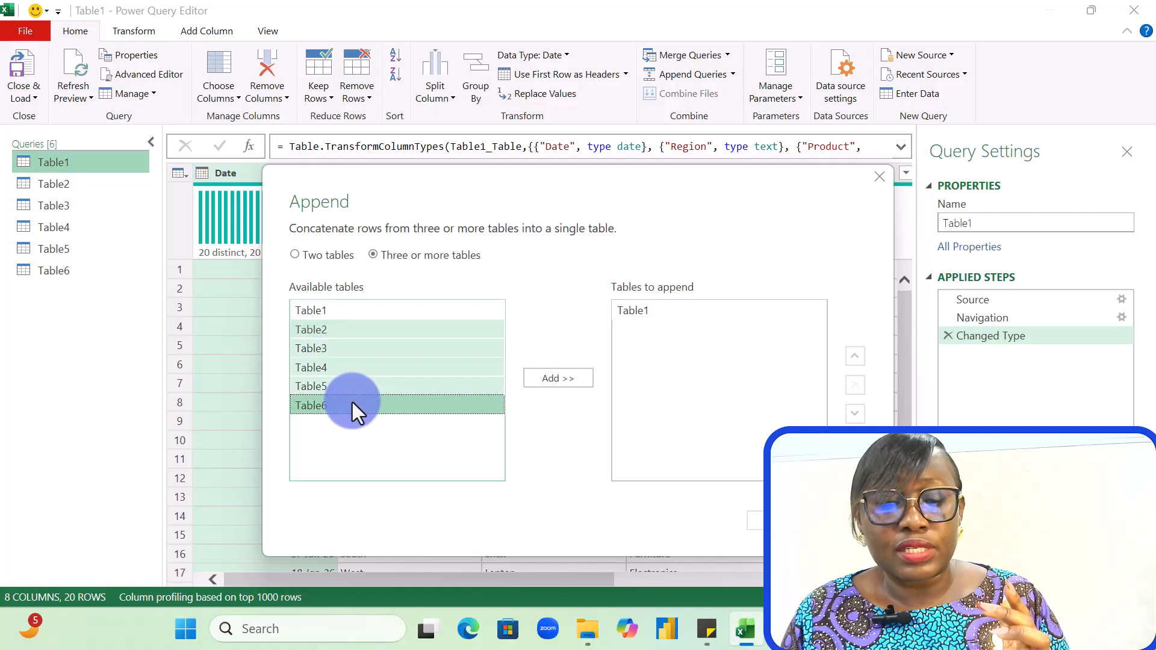
{"action": "left_click", "coordinate": [557, 379]}
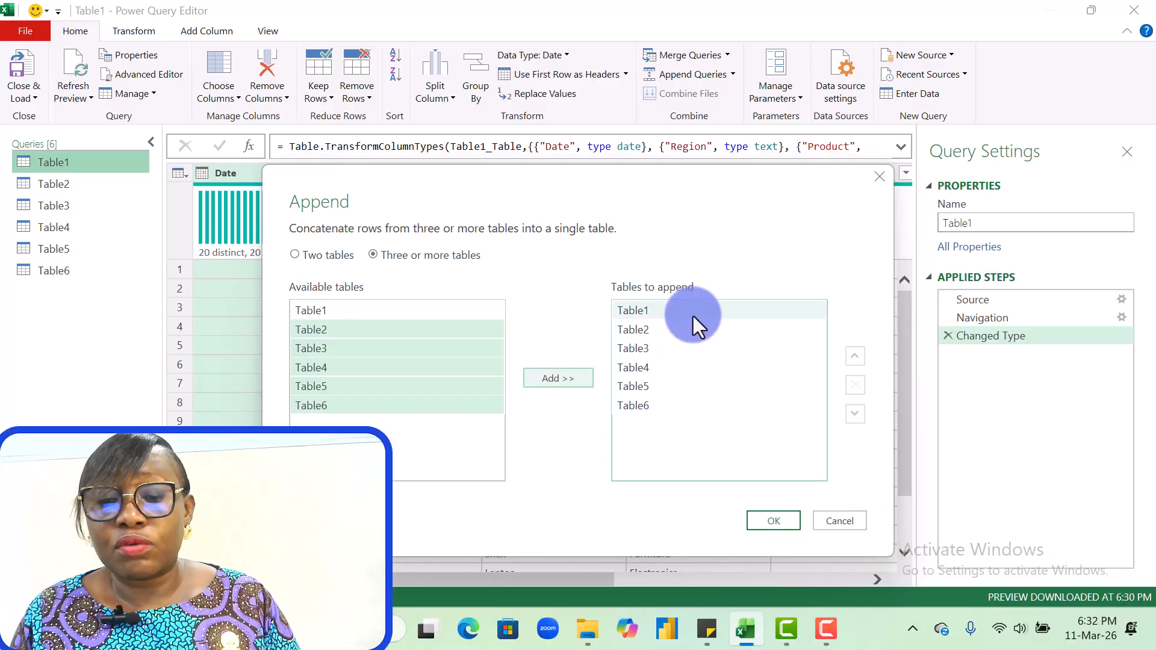
{"action": "left_click", "coordinate": [767, 521]}
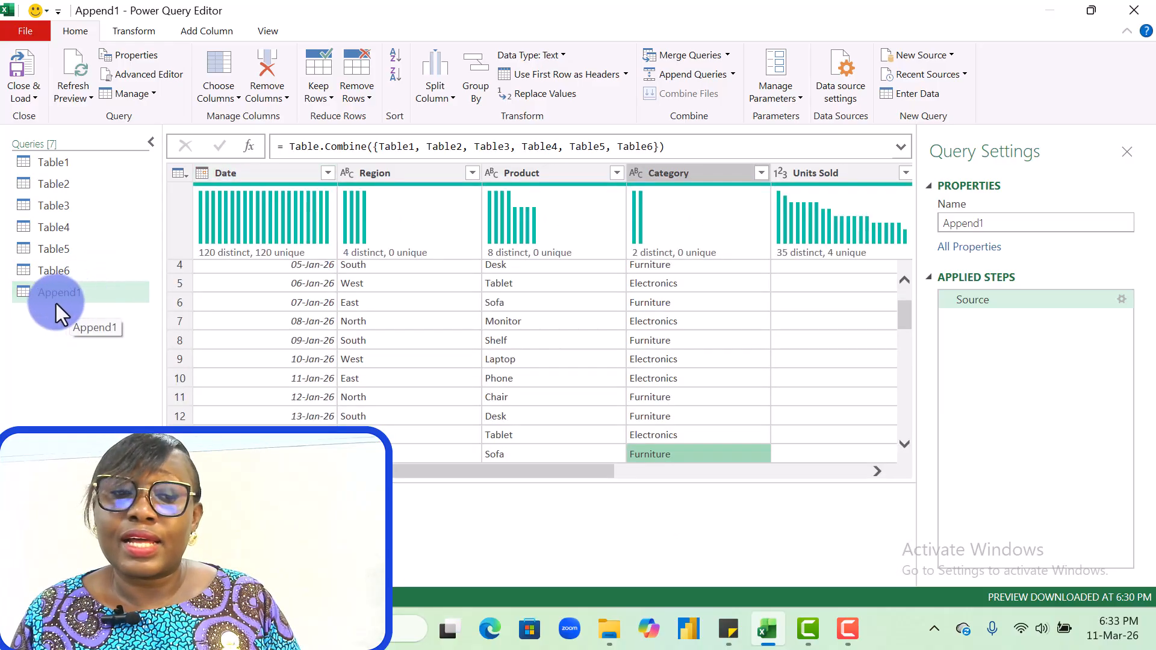
Step: Close Power Query Editor, load the appended query and its source tables into the workbook, and look through the combined rows
{"action": "left_click", "coordinate": [93, 293]}
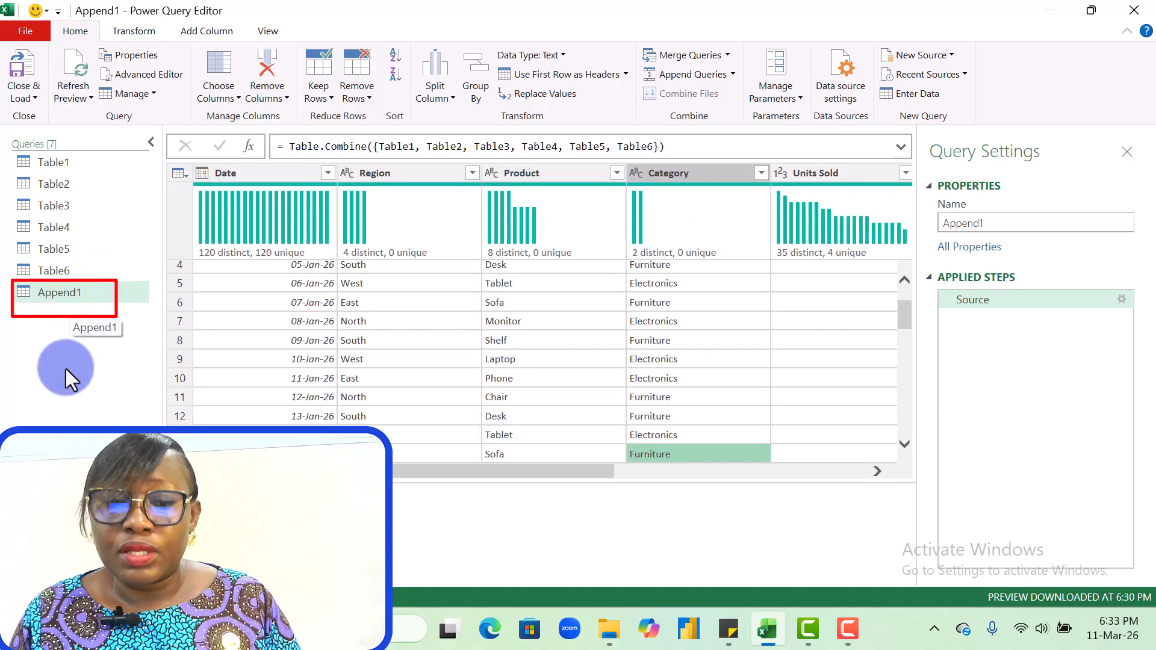
{"action": "left_click", "coordinate": [37, 99]}
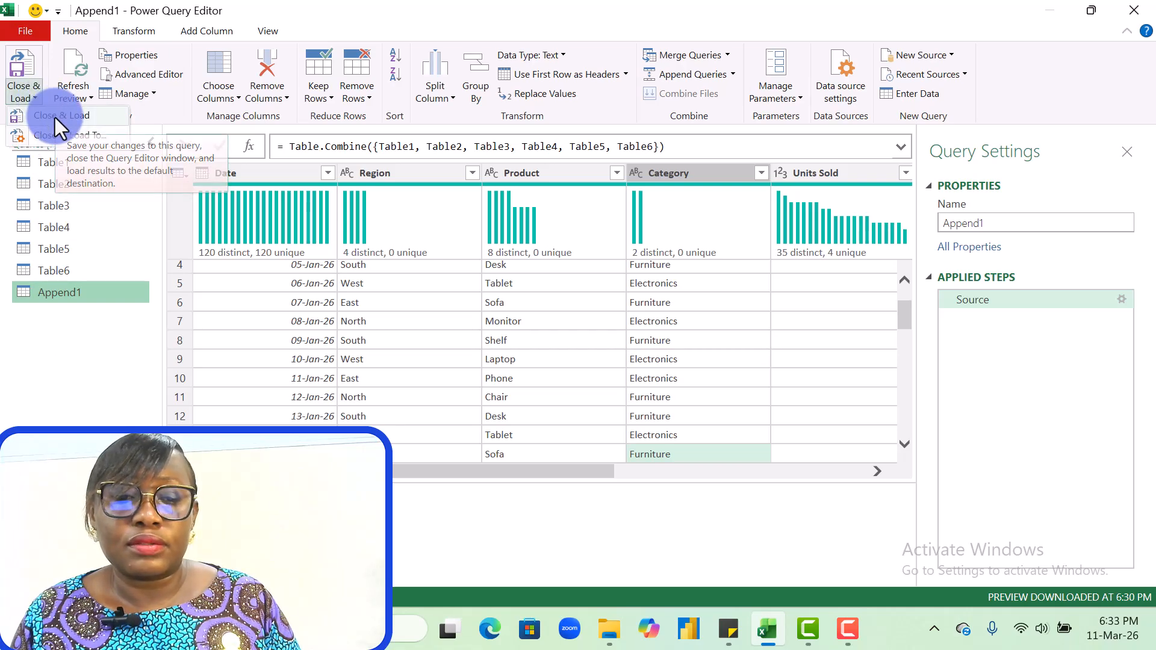
{"action": "left_click", "coordinate": [56, 118]}
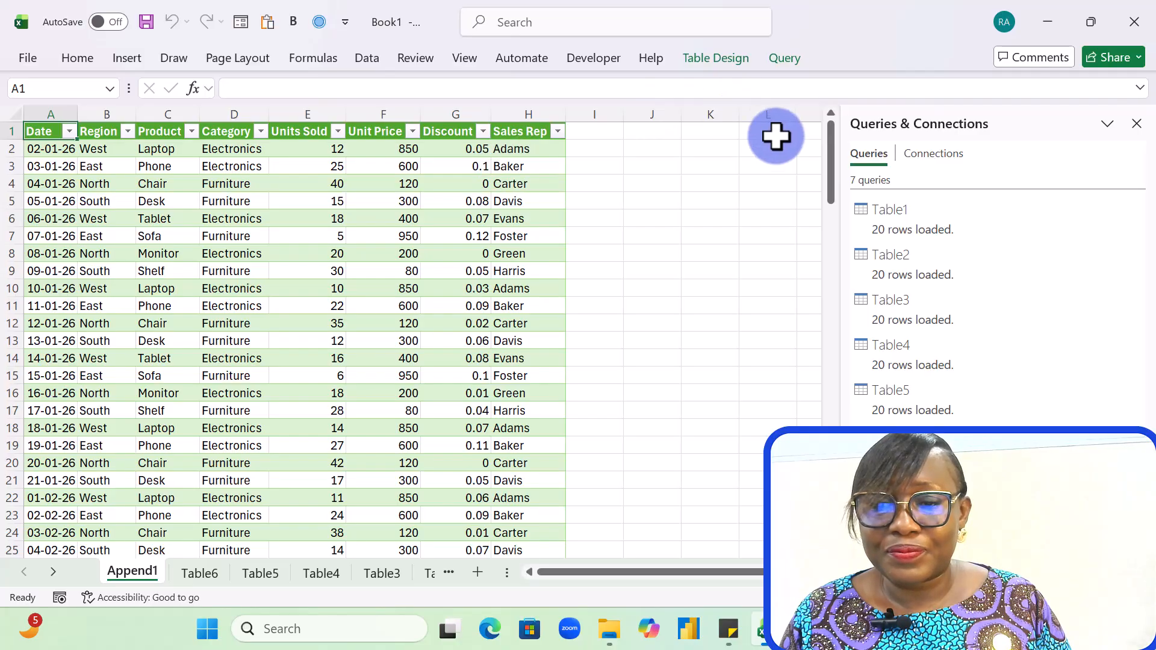
{"action": "left_click_drag", "start_coordinate": [830, 160], "coordinate": [759, 530]}
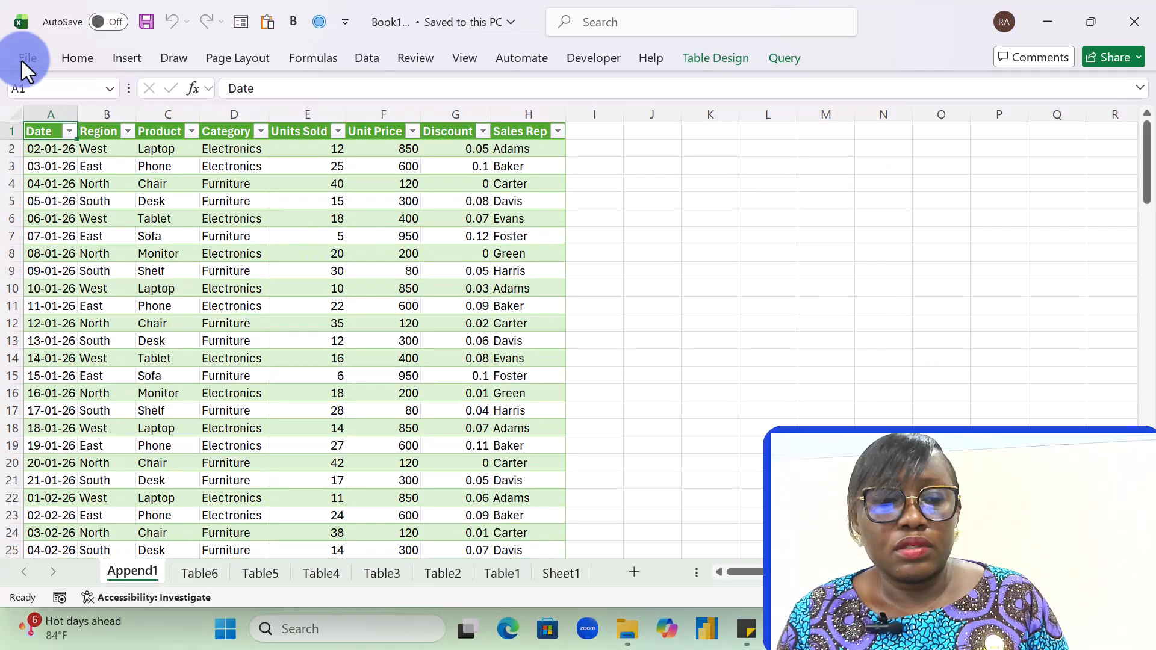
Step: Save the workbook under the name SALESDATA APPENDED as an Excel Workbook in the EXCEL TRAINING folder
{"action": "left_click", "coordinate": [23, 58]}
{"action": "left_click", "coordinate": [52, 307]}
{"action": "left_click", "coordinate": [57, 336]}
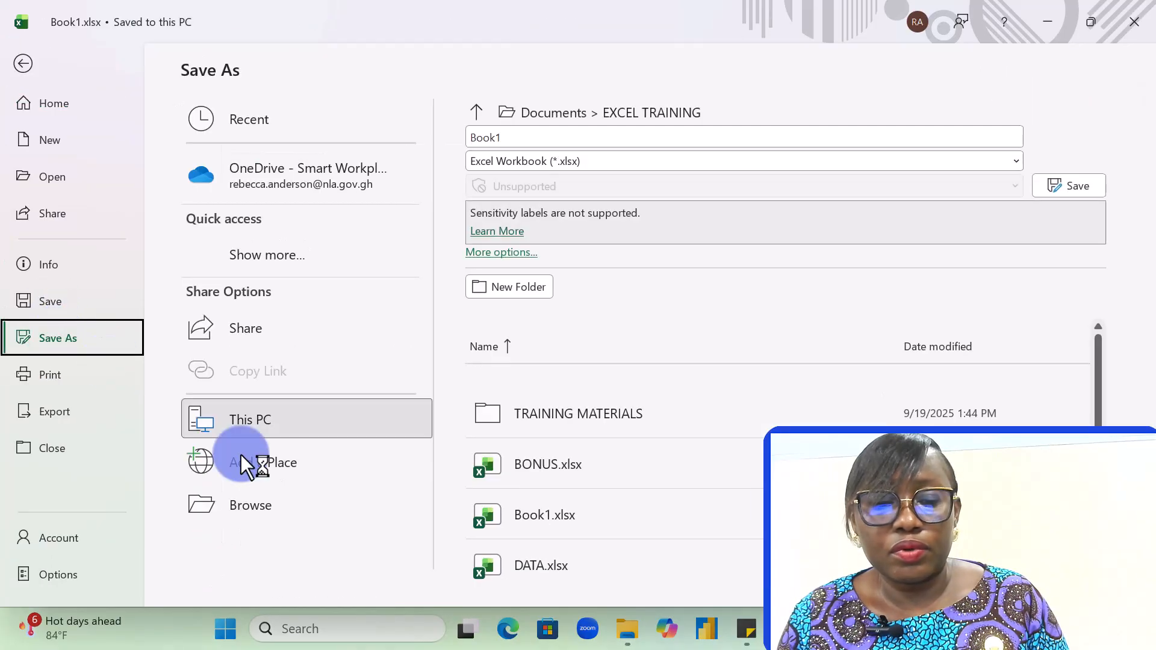
{"action": "left_click", "coordinate": [298, 504]}
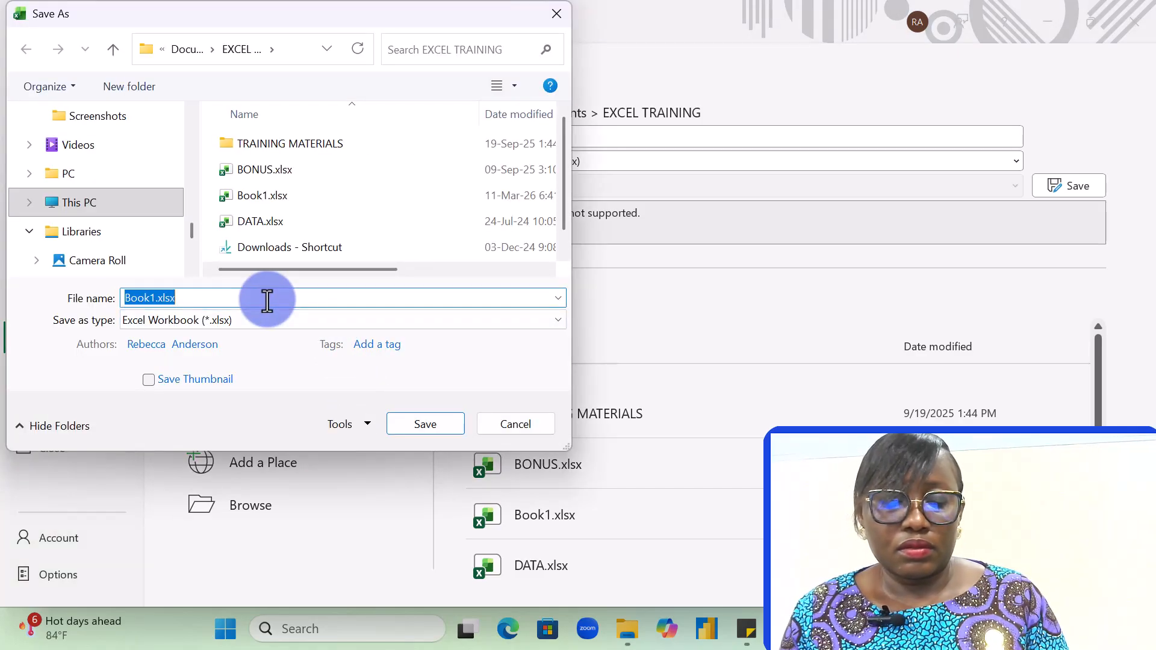
{"action": "type", "text": "S"}
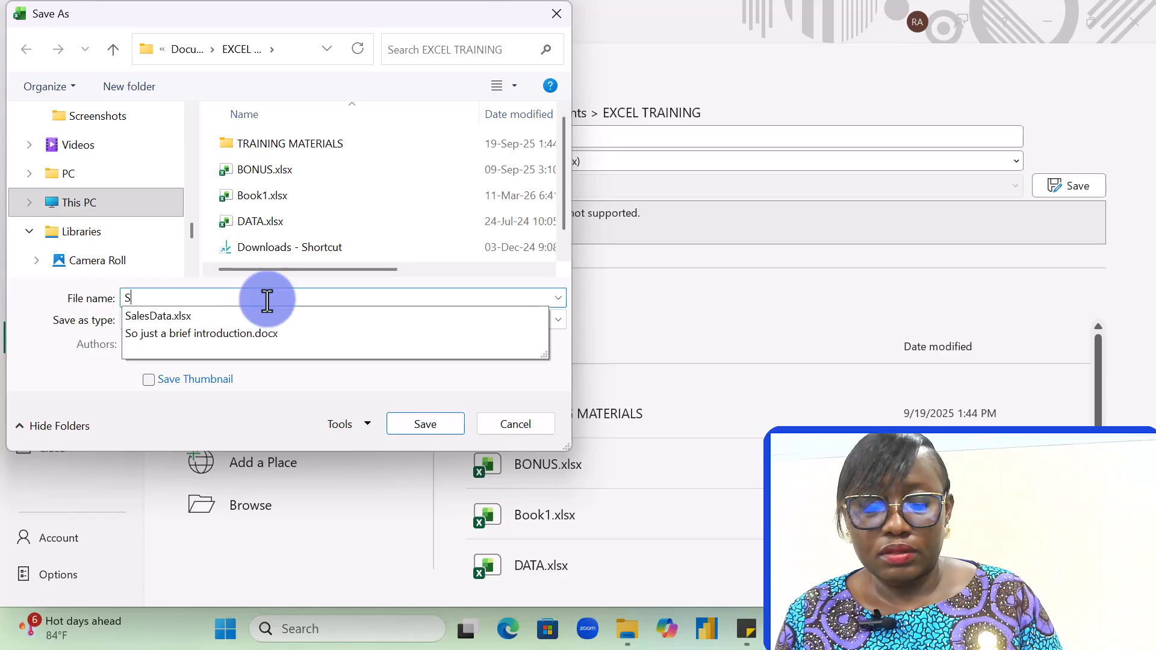
{"action": "type", "text": "ALESDAT"}
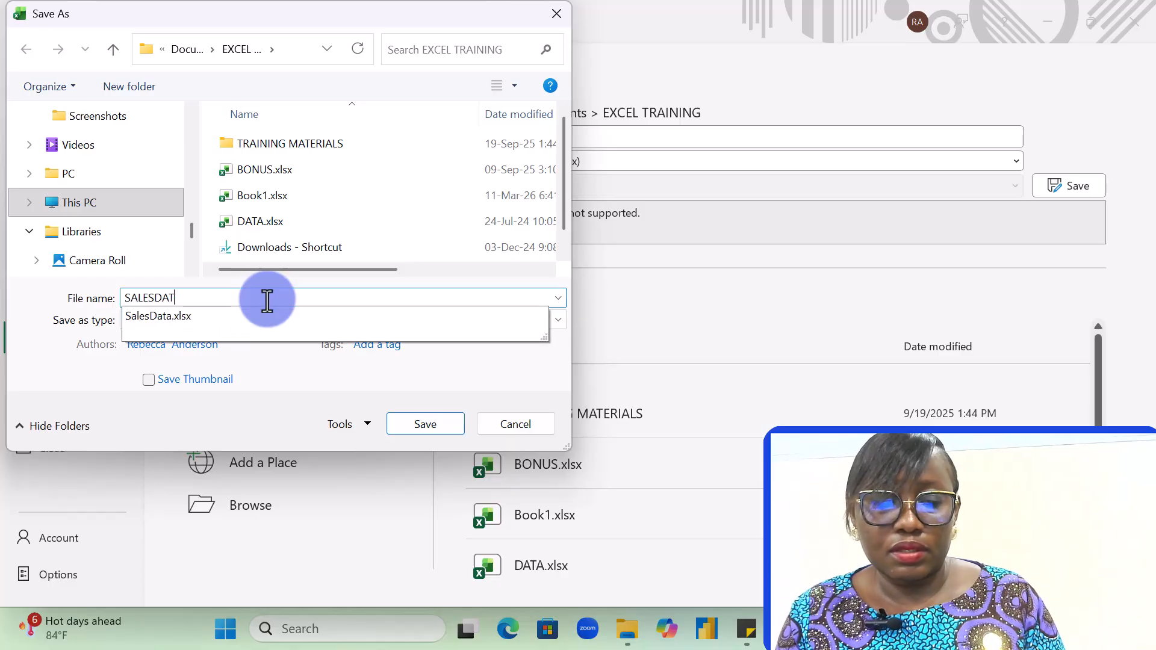
{"action": "type", "text": "A APPENDED"}
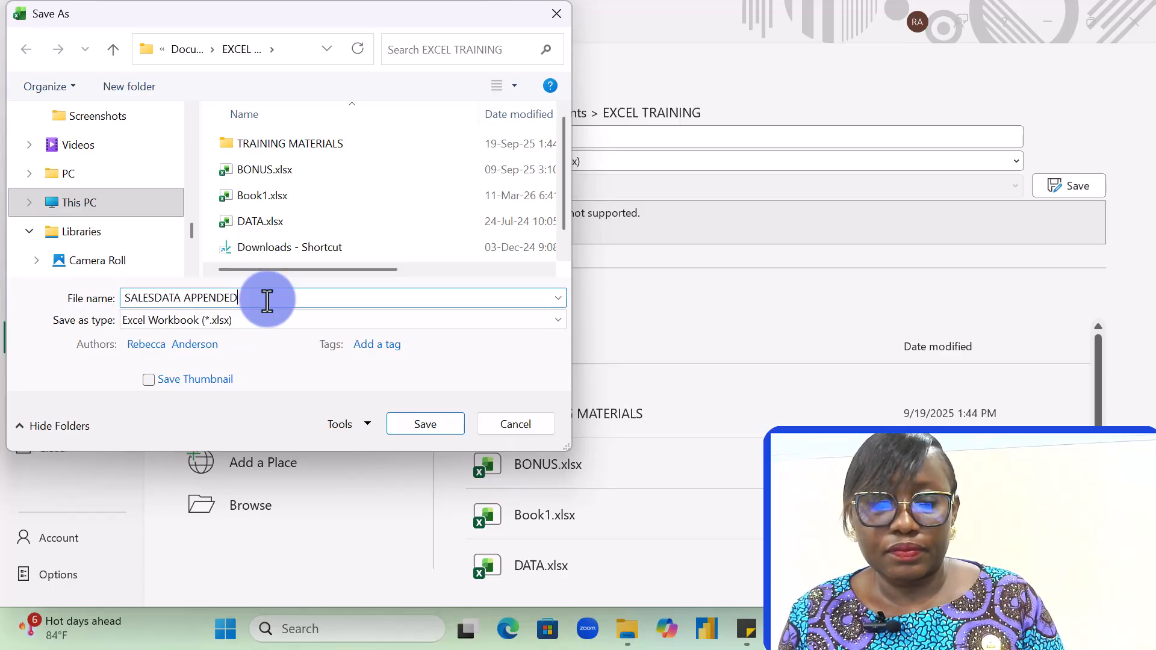
{"action": "left_click", "coordinate": [437, 416]}
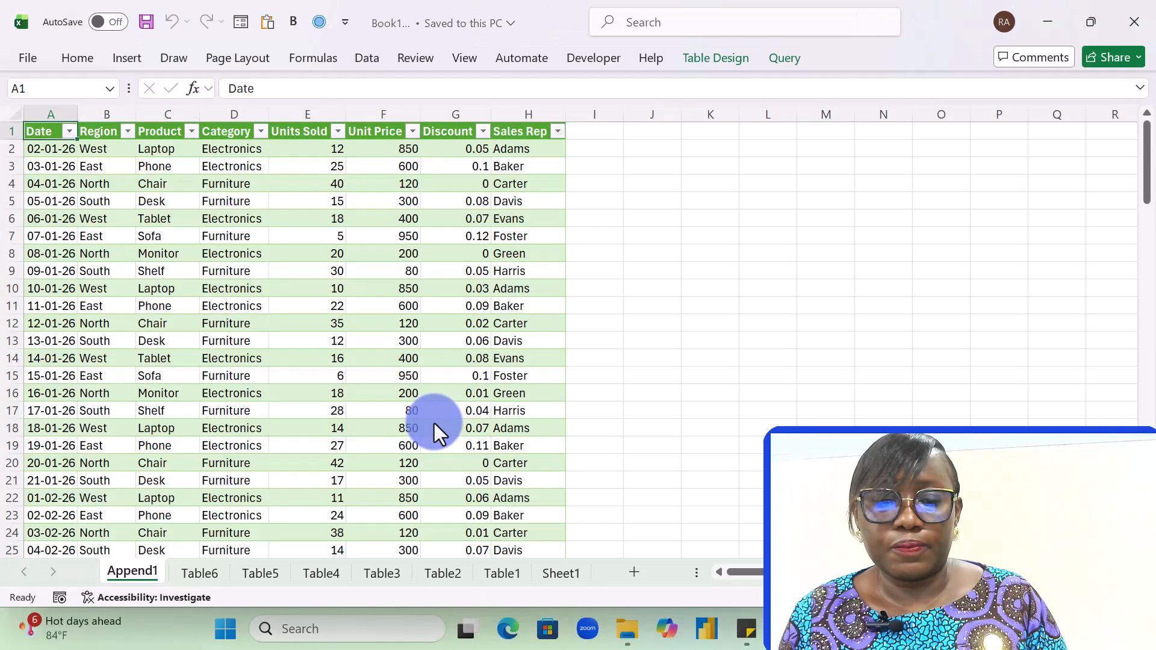